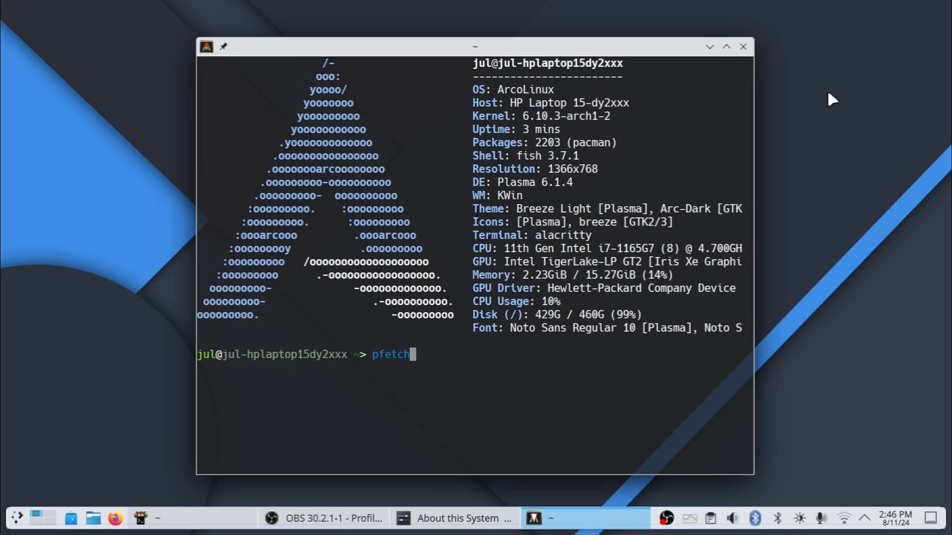
- Run pfetch in the terminal and bring up the About this System page to review the software and hardware details
{"action": "key", "text": "Return"}
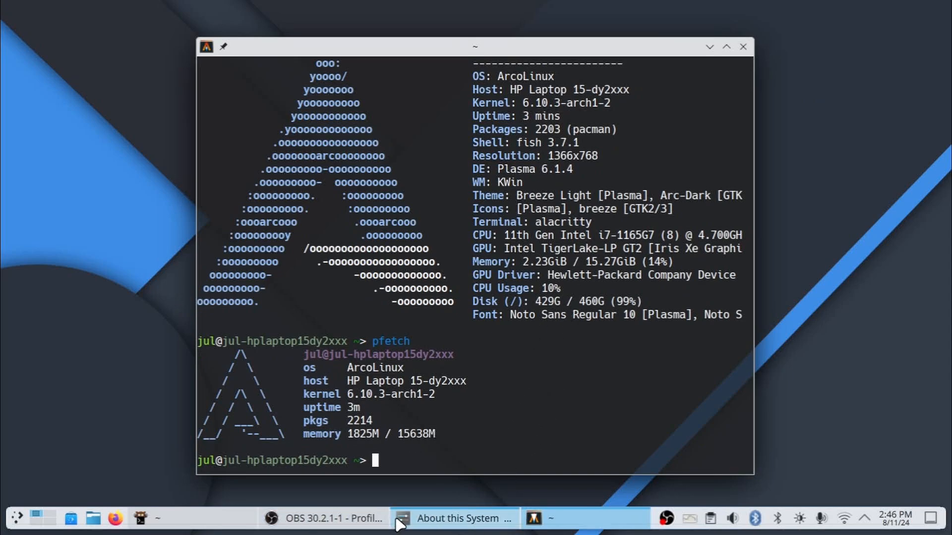
{"action": "left_click", "coordinate": [418, 525]}
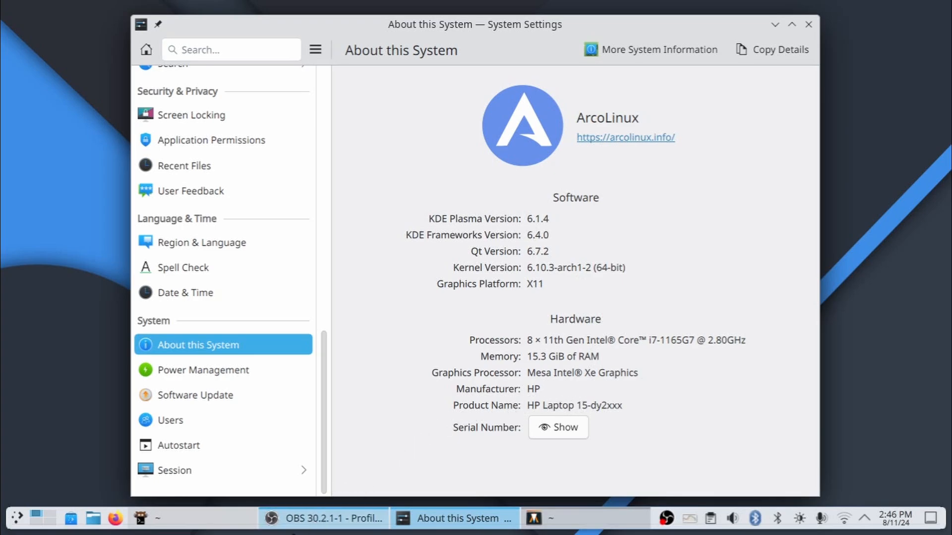
- Switch to OBS and review its recording output settings and its video resolution and frame-rate settings, closing the settings when finished
{"action": "left_click", "coordinate": [317, 526]}
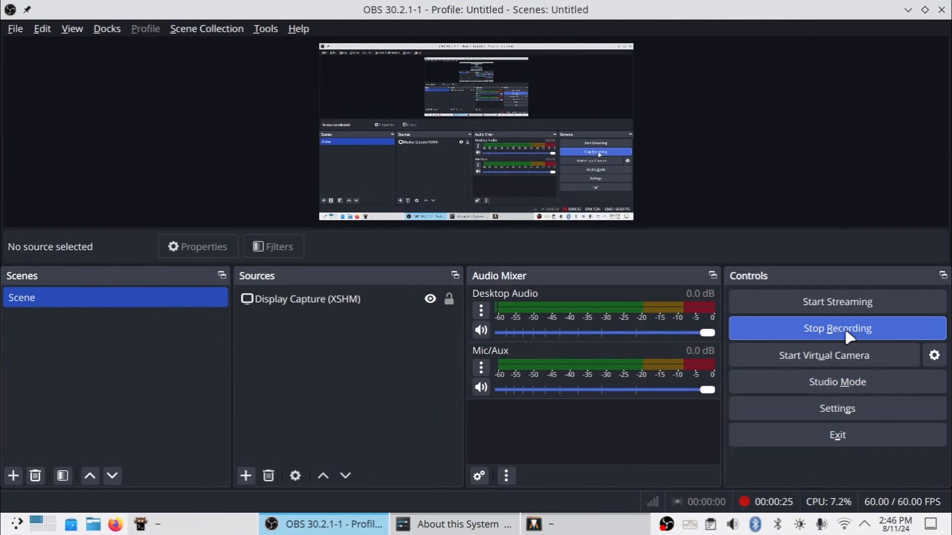
{"action": "left_click", "coordinate": [846, 405]}
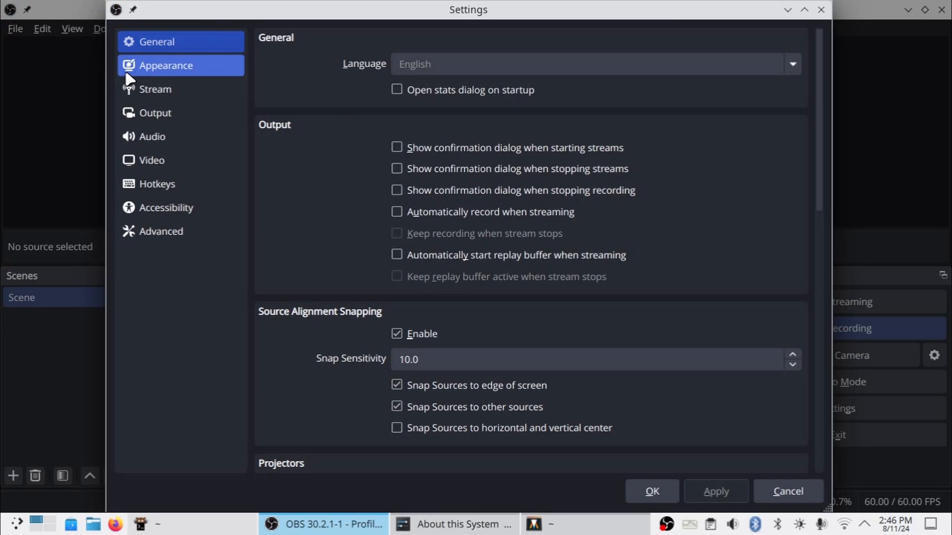
{"action": "left_click", "coordinate": [186, 110]}
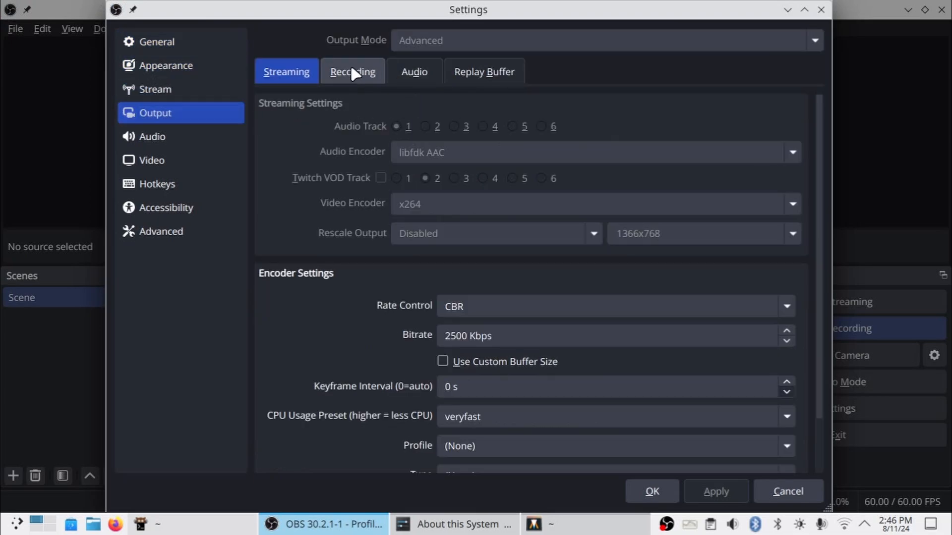
{"action": "left_click", "coordinate": [363, 80]}
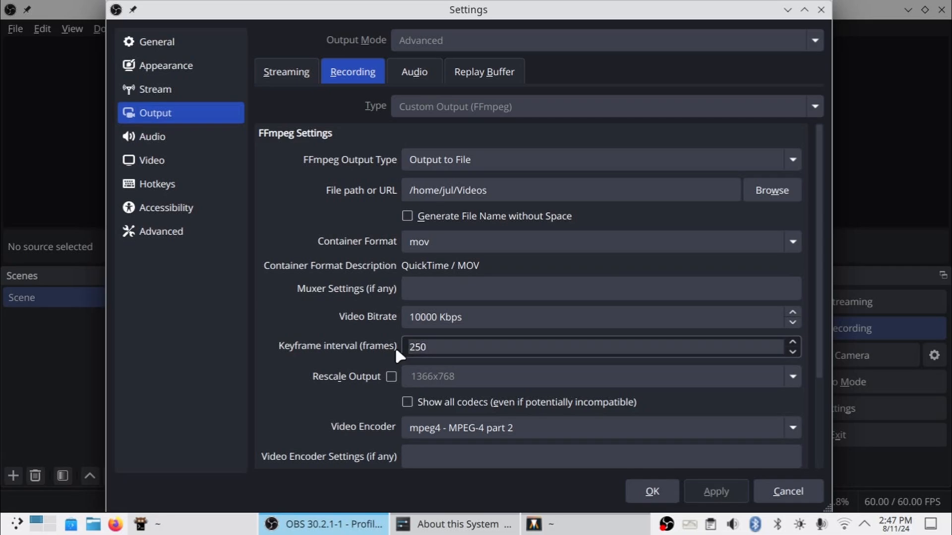
{"action": "scroll", "coordinate": [354, 350], "scroll_direction": "down", "scroll_amount": 3}
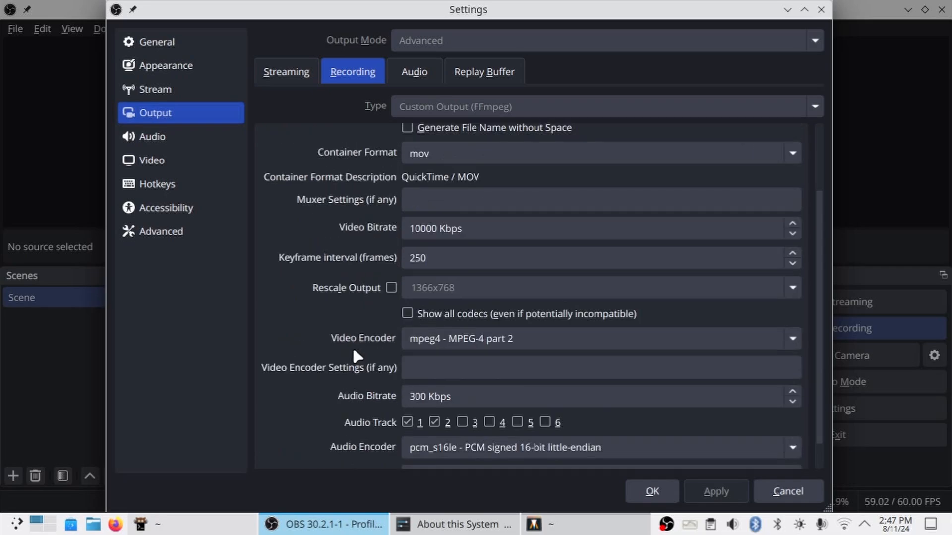
{"action": "scroll", "coordinate": [354, 351], "scroll_direction": "down", "scroll_amount": 1}
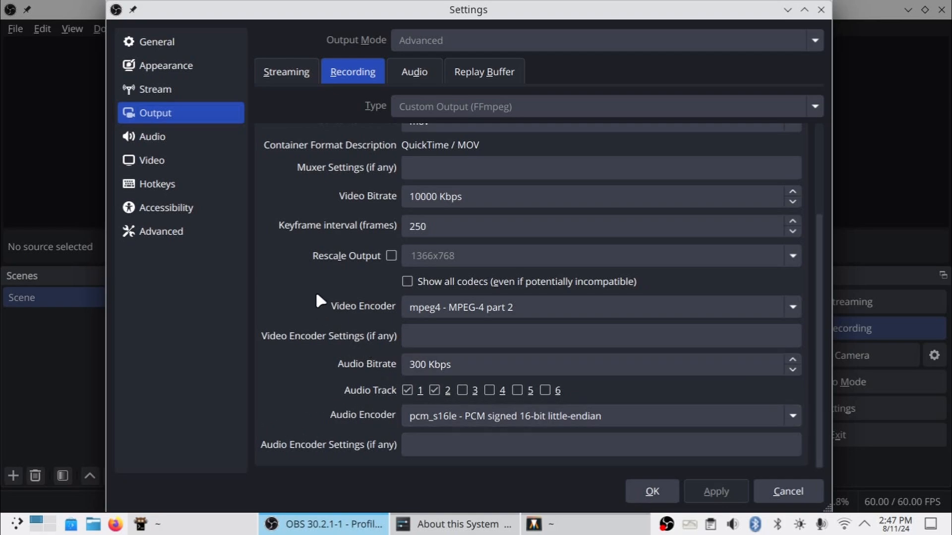
{"action": "left_click", "coordinate": [204, 162]}
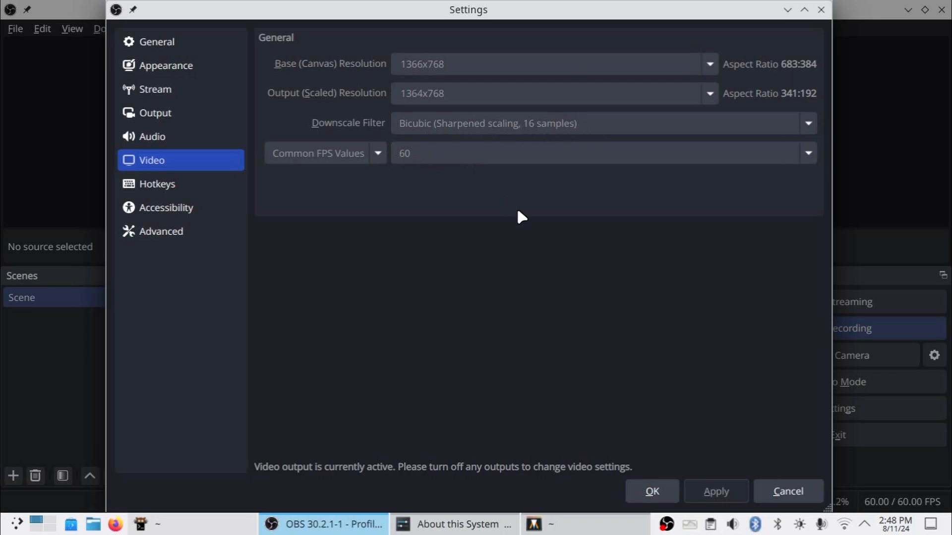
{"action": "left_click", "coordinate": [652, 492]}
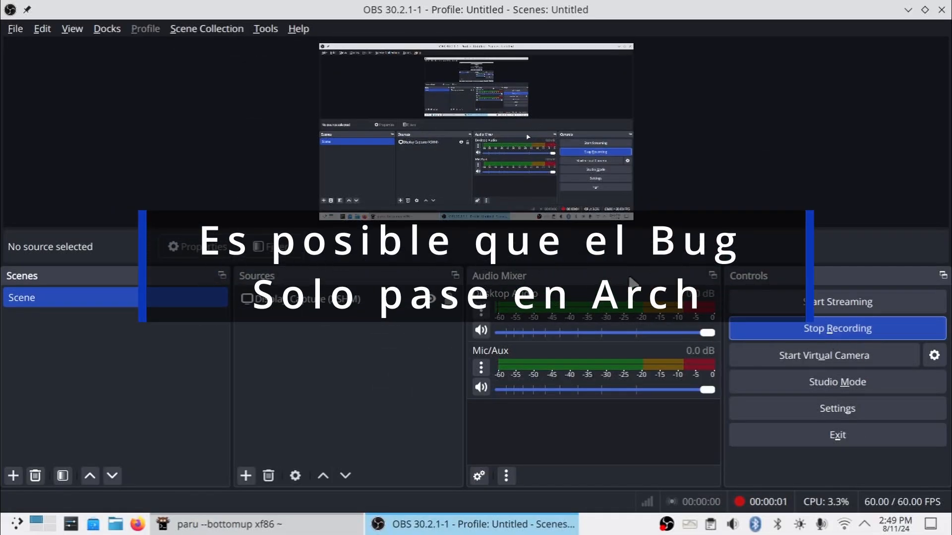
- Switch to the terminal and highlight the extra/xf86-video-intel and aur/xf86-video-intel-git packages in the paru search list
{"action": "key", "text": "alt+Tab"}
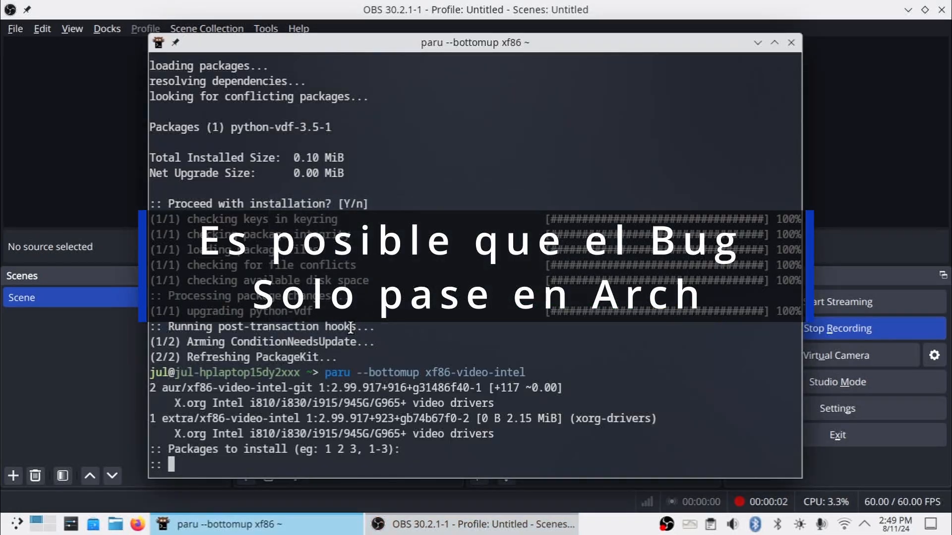
{"action": "double_click", "coordinate": [179, 416]}
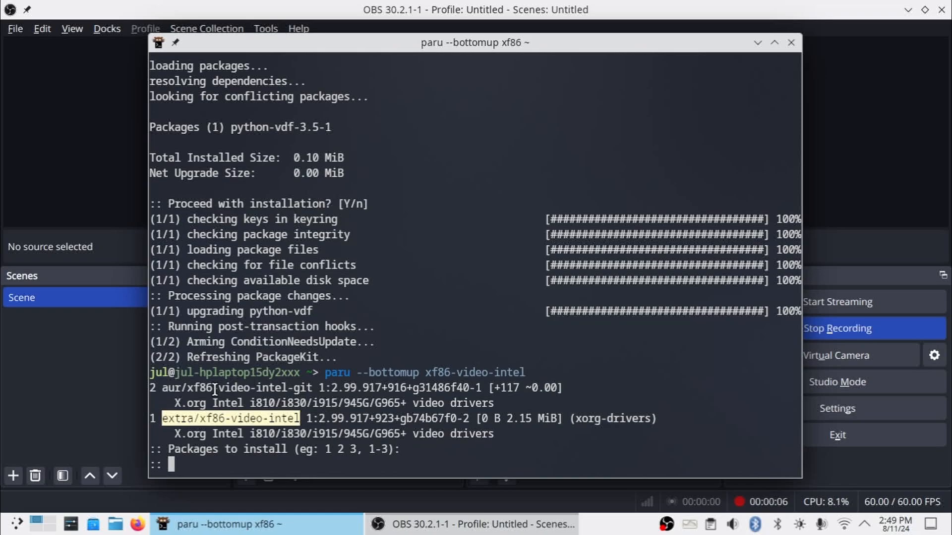
{"action": "double_click", "coordinate": [180, 388]}
{"action": "left_click_drag", "start_coordinate": [300, 403], "coordinate": [325, 403]}
{"action": "double_click", "coordinate": [285, 385]}
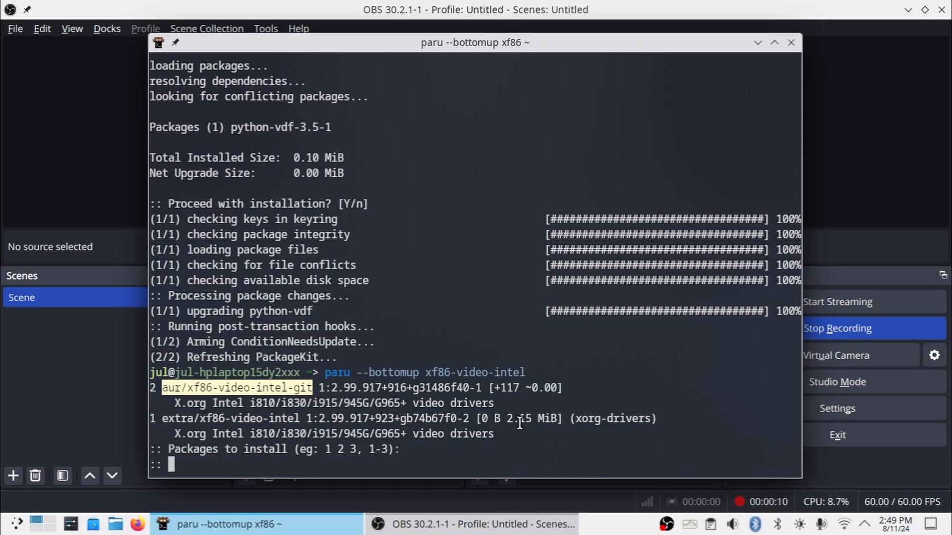
- Install package 1, extra/xf86-video-intel, from the paru list and confirm the installation with y
{"action": "left_click", "coordinate": [441, 447]}
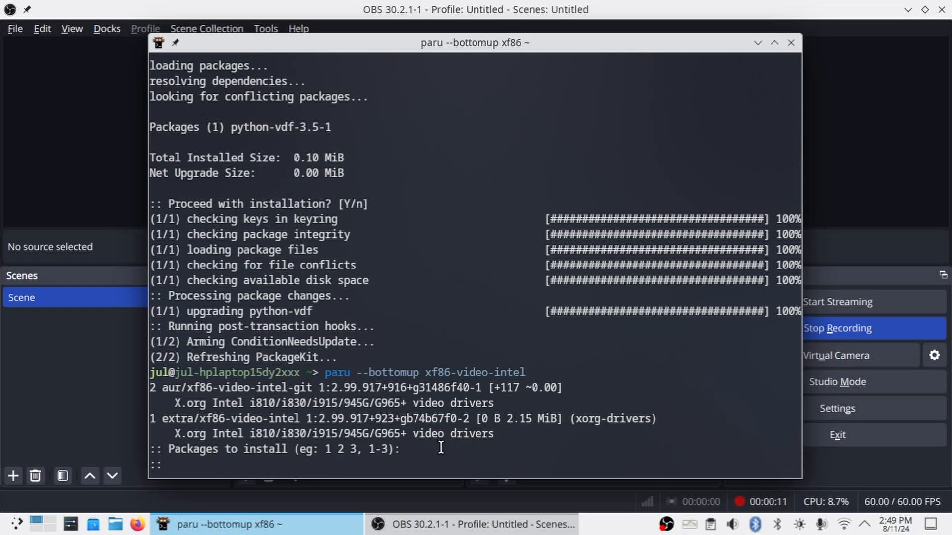
{"action": "type", "text": "1"}
{"action": "key", "text": "Return"}
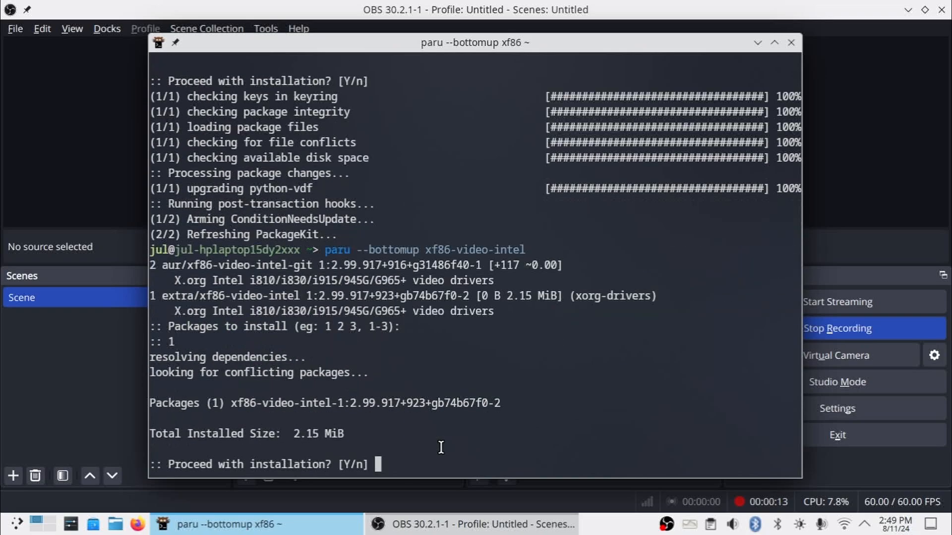
{"action": "type", "text": "y"}
{"action": "key", "text": "Return"}
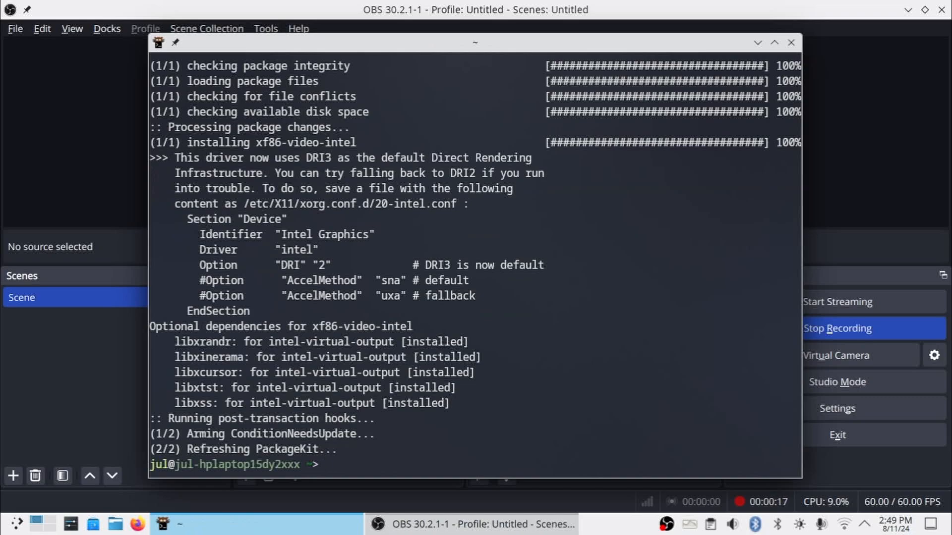
- Remove the driver with paru -R xf86-video-intel, entering the sudo password and confirming the removal, and close the terminal
{"action": "type", "text": "paru -R"}
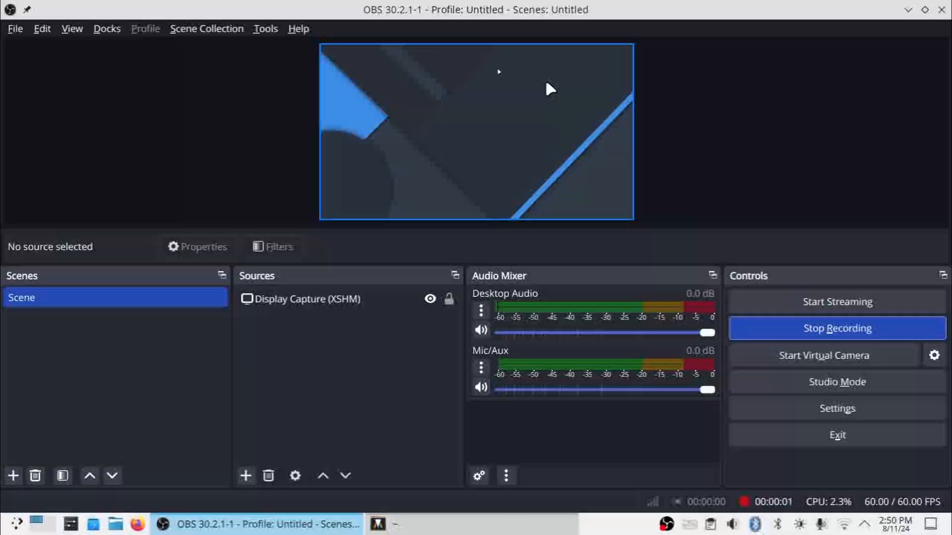
{"action": "key", "text": "alt+Tab"}
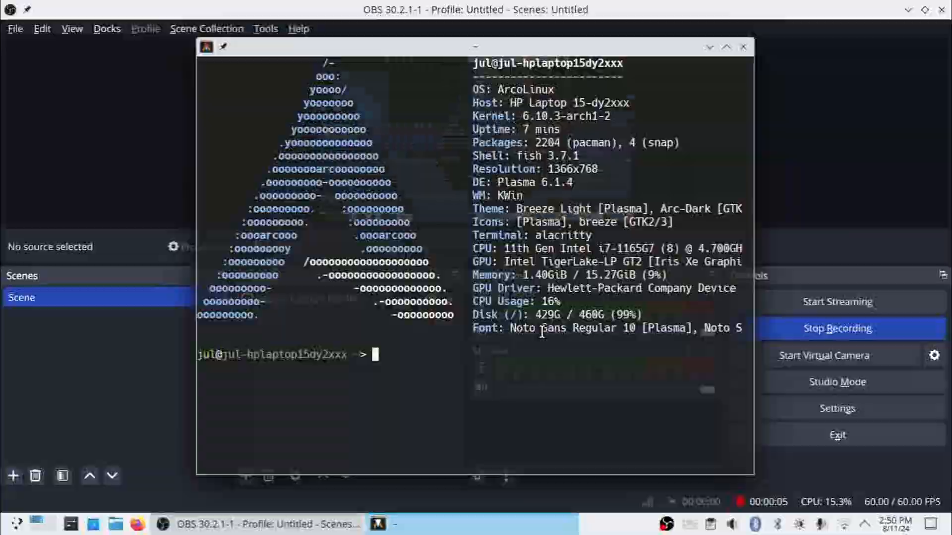
{"action": "key", "text": "Up"}
{"action": "key", "text": "ctrl+u"}
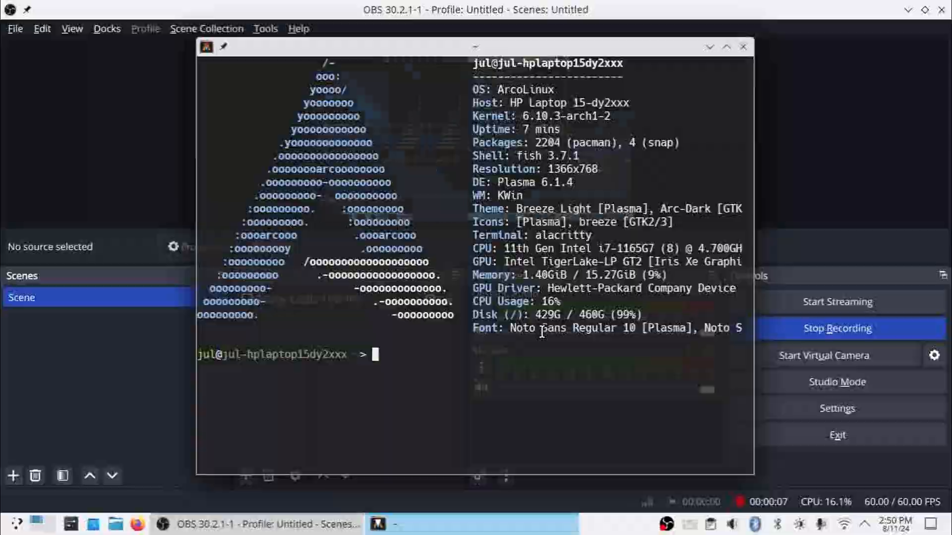
{"action": "type", "text": "paru -R"}
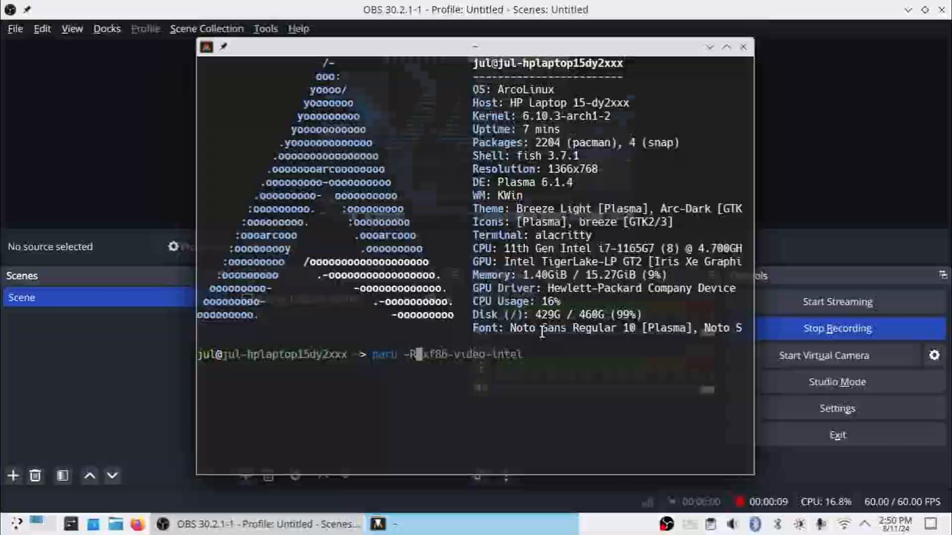
{"action": "key", "text": "Right"}
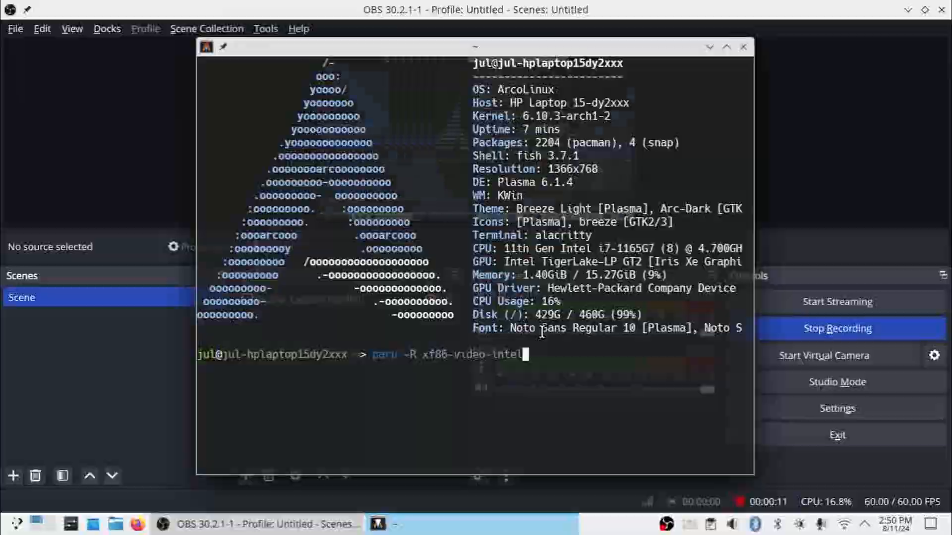
{"action": "key", "text": "Return"}
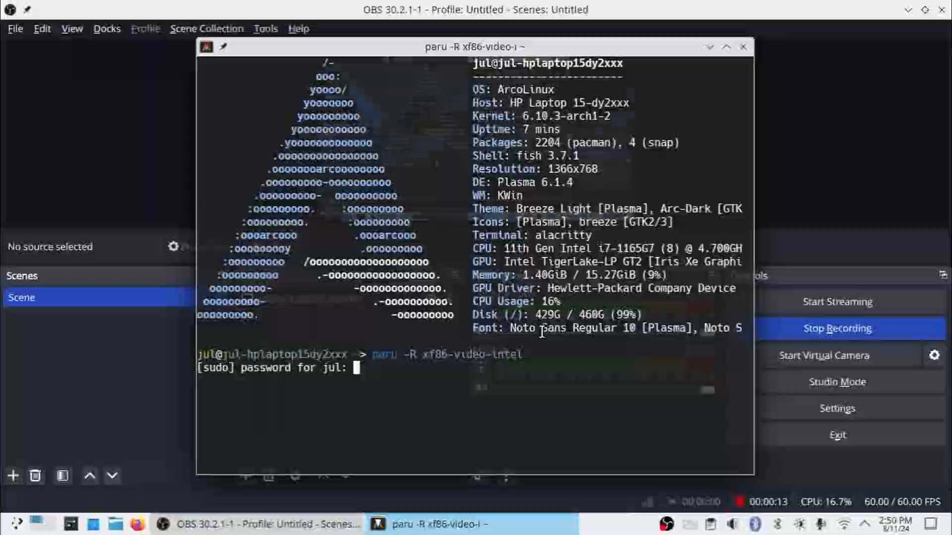
{"action": "key", "text": "Return"}
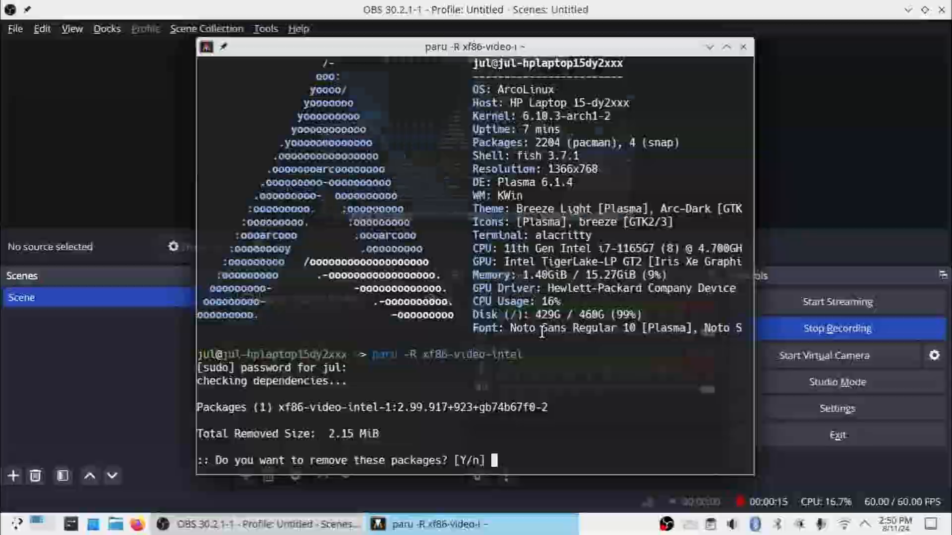
{"action": "key", "text": "Return"}
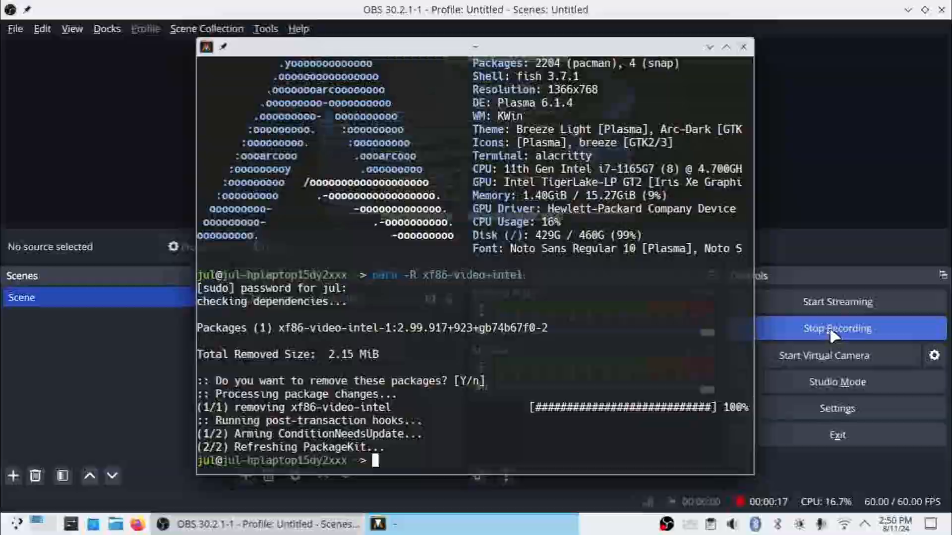
{"action": "left_click", "coordinate": [743, 47]}
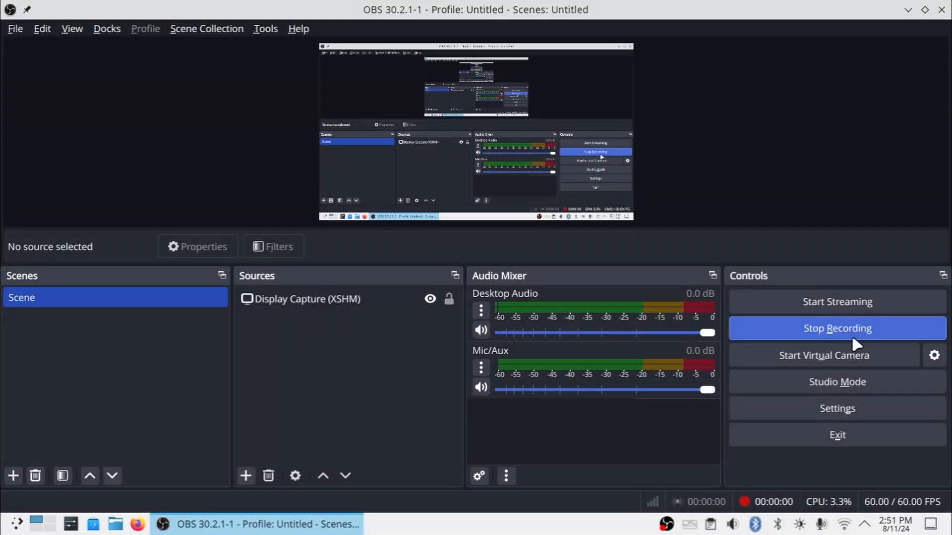
- Try to remove the driver from a new Alacritty terminal with paru -R xf86-video-intel, entering the sudo password, and close the terminal
{"action": "key", "text": "super"}
{"action": "type", "text": "ala"}
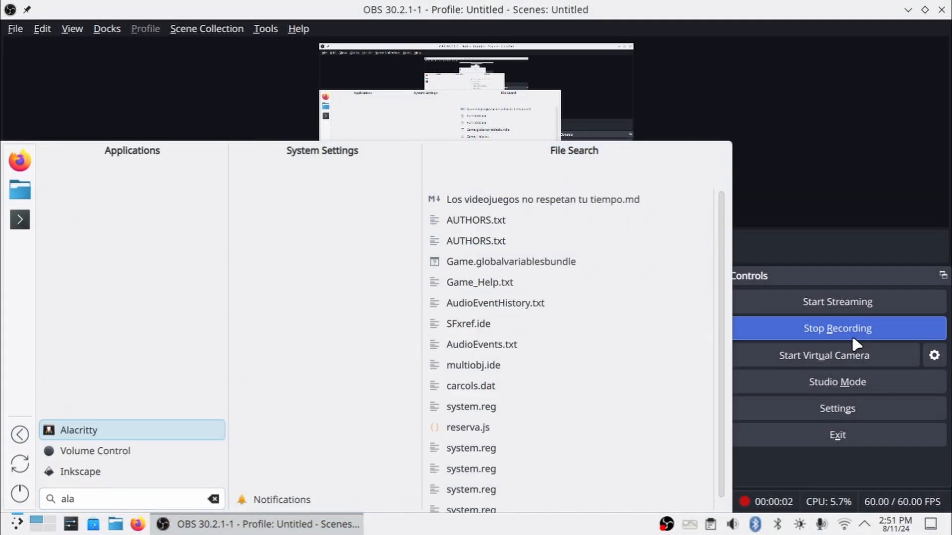
{"action": "key", "text": "Return"}
{"action": "type", "text": "paru -R xf86-video-intel"}
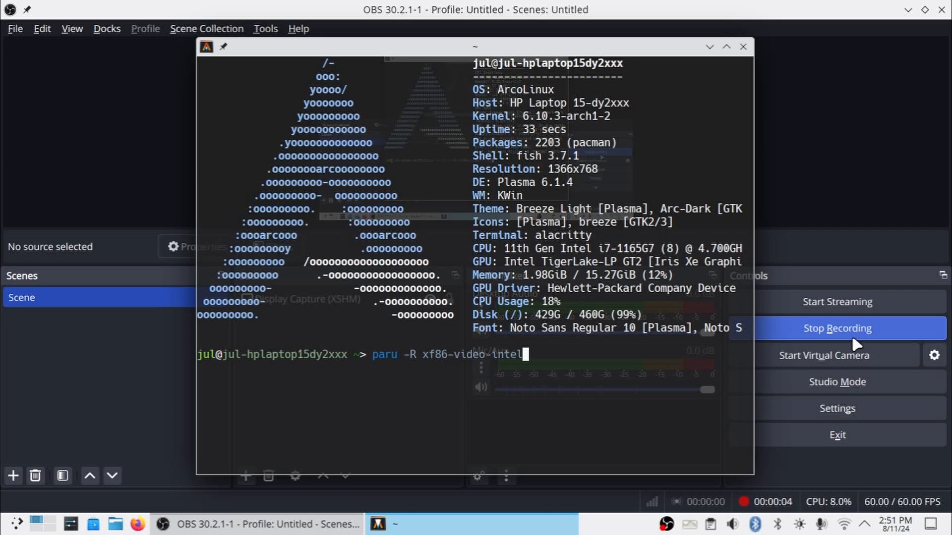
{"action": "key", "text": "Return"}
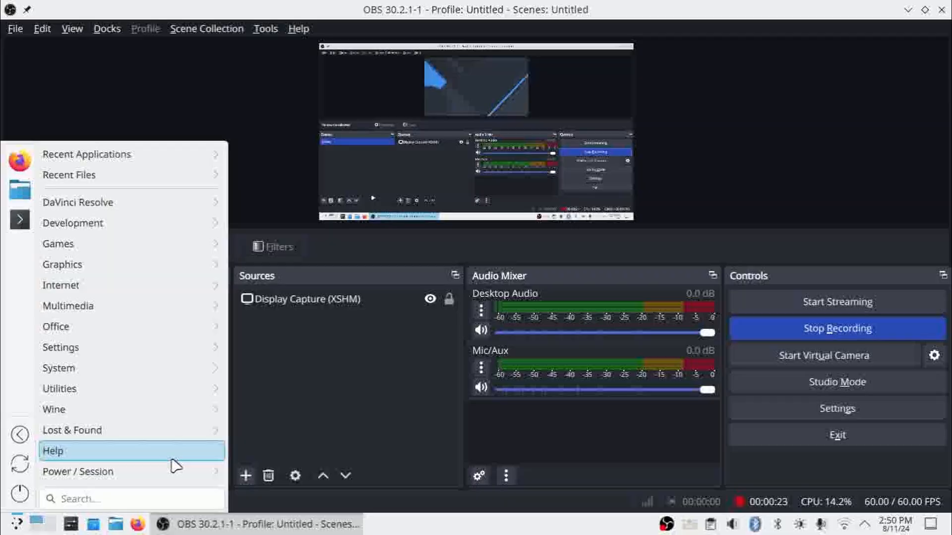
{"action": "mouse_move", "coordinate": [212, 472]}
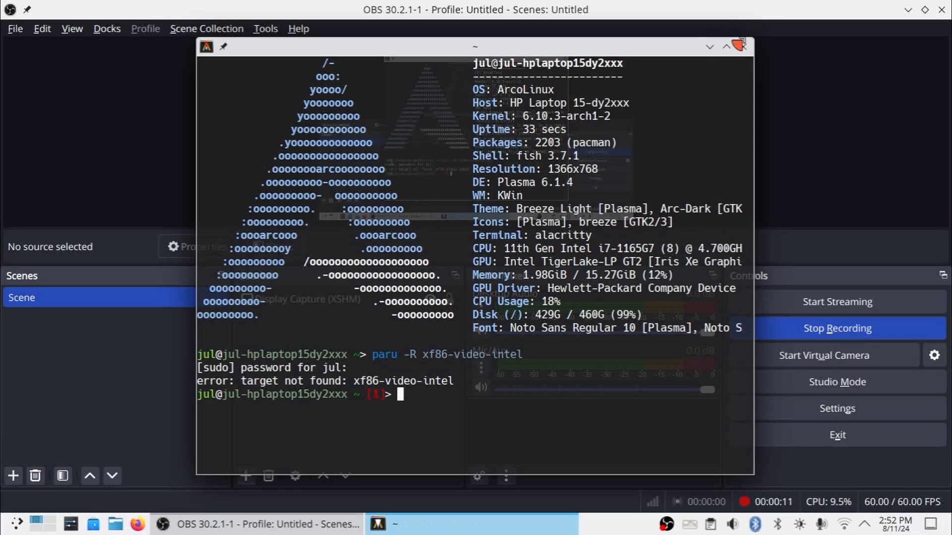
{"action": "left_click", "coordinate": [739, 45]}
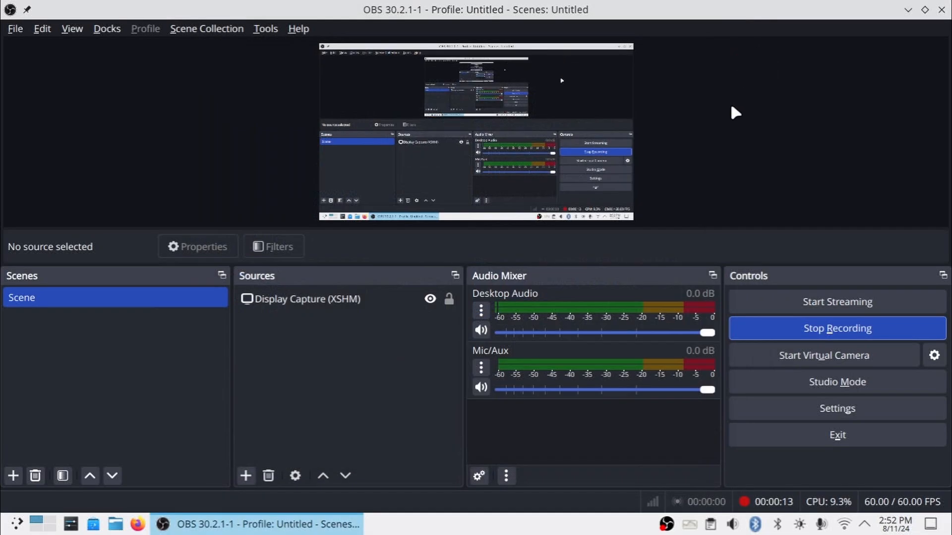
- Launch DaVinci Resolve from the application launcher and open the Dolphin file manager on the Videos folder
{"action": "key", "text": "super"}
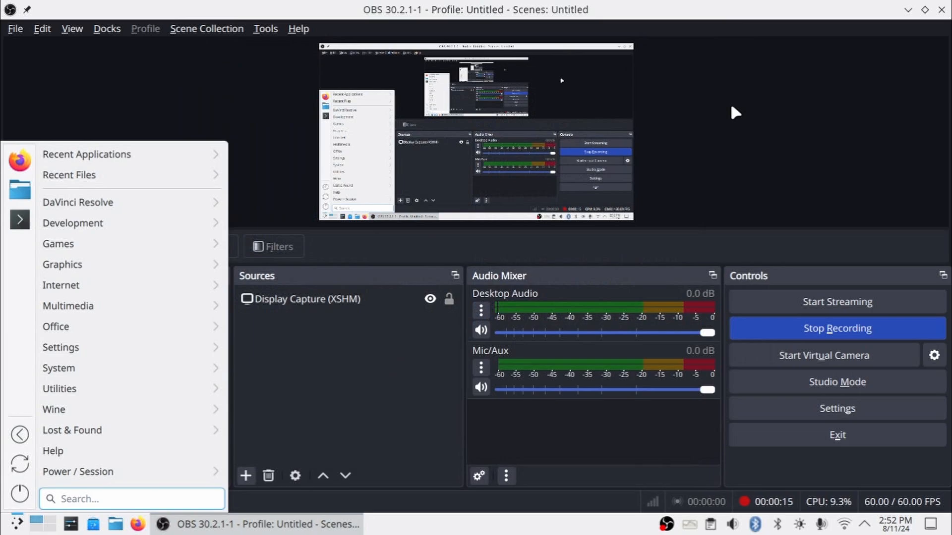
{"action": "type", "text": "davi"}
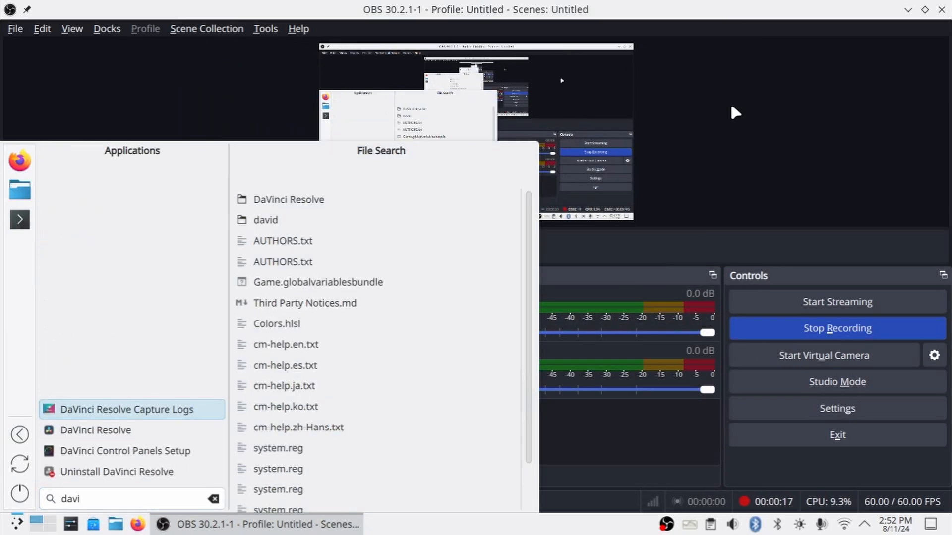
{"action": "key", "text": "Down"}
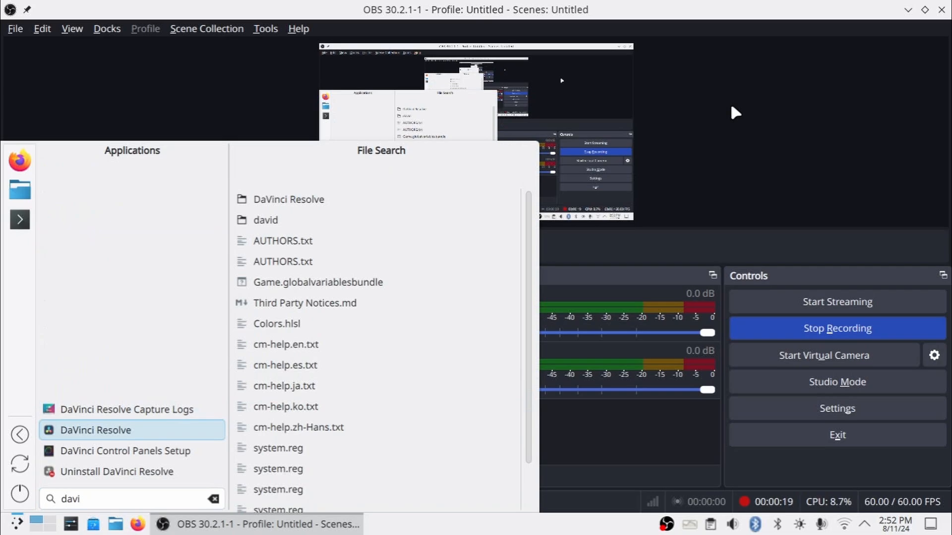
{"action": "key", "text": "Return"}
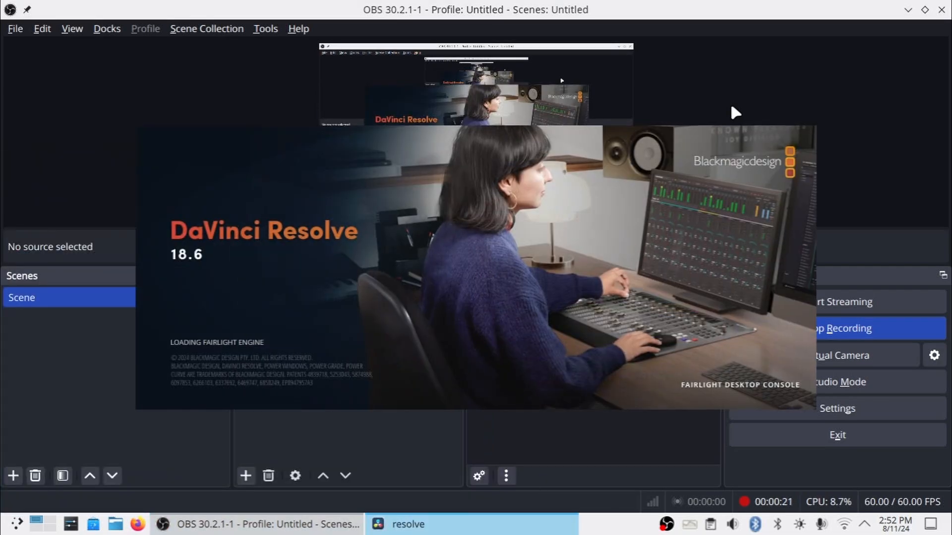
{"action": "key", "text": "super+e"}
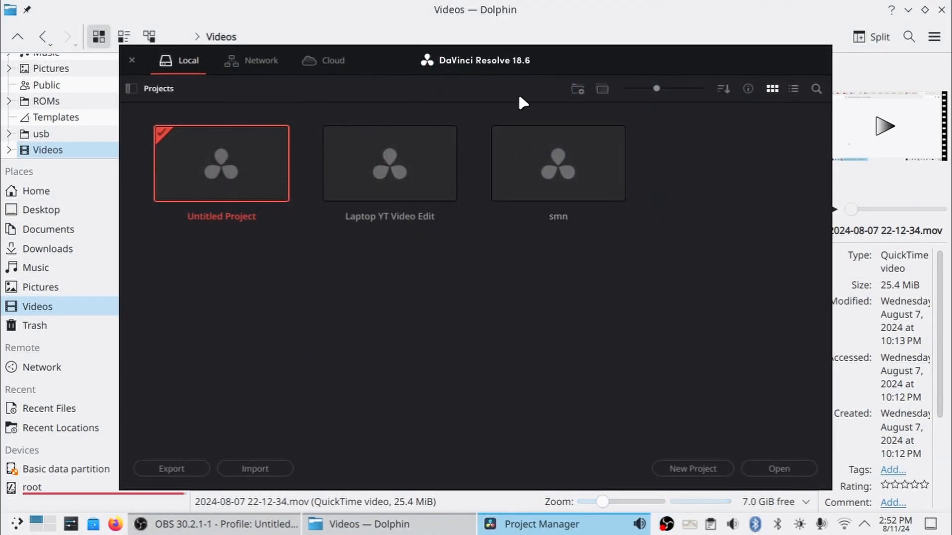
{"action": "left_click", "coordinate": [666, 182]}
{"action": "left_click_drag", "start_coordinate": [666, 183], "coordinate": [451, 385]}
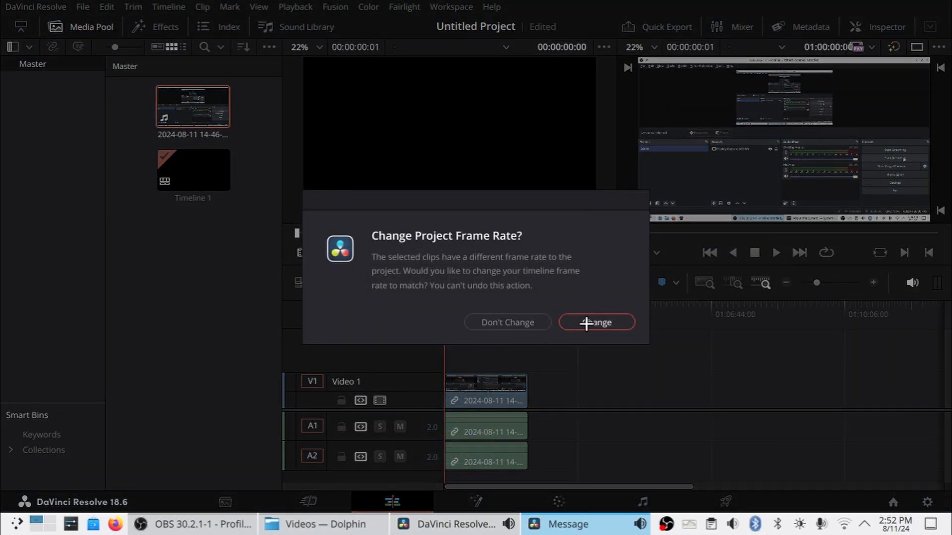
{"action": "left_click", "coordinate": [586, 323]}
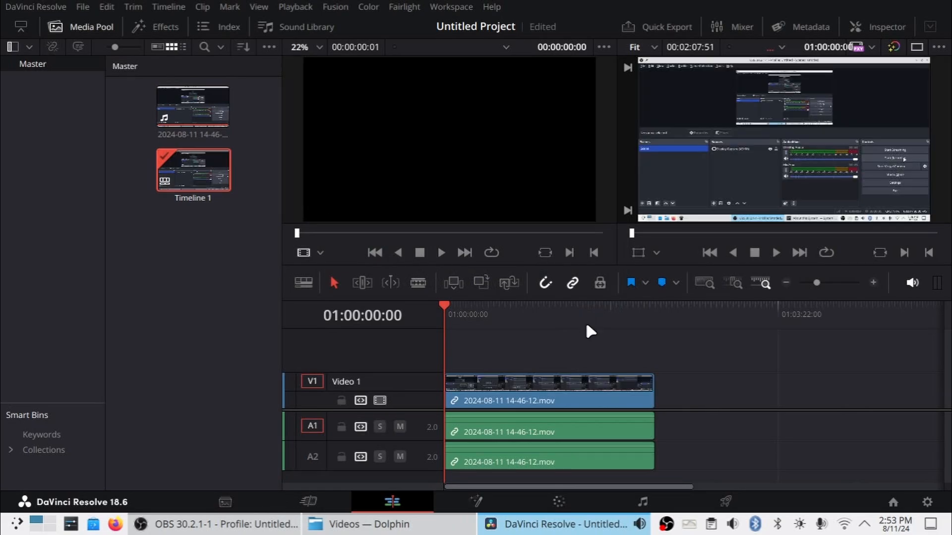
{"action": "left_click", "coordinate": [460, 307]}
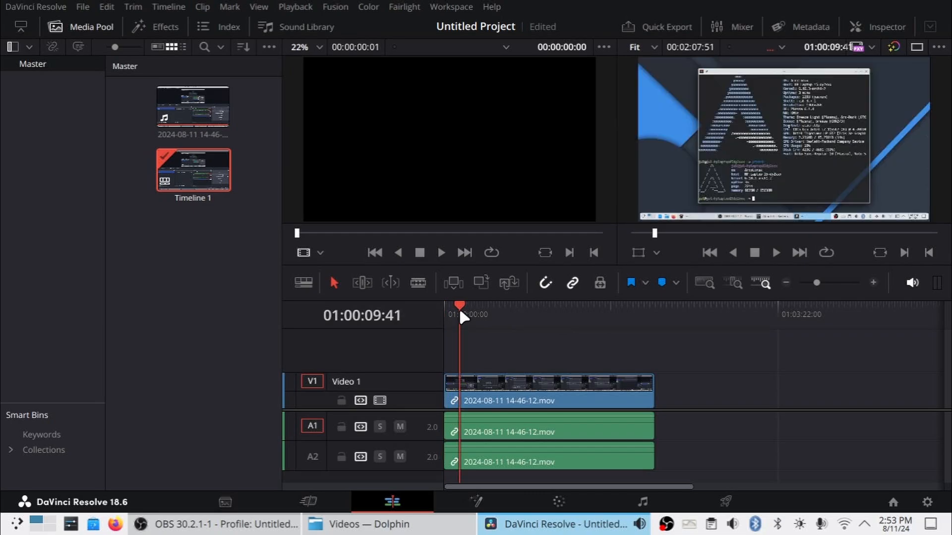
{"action": "key", "text": "space"}
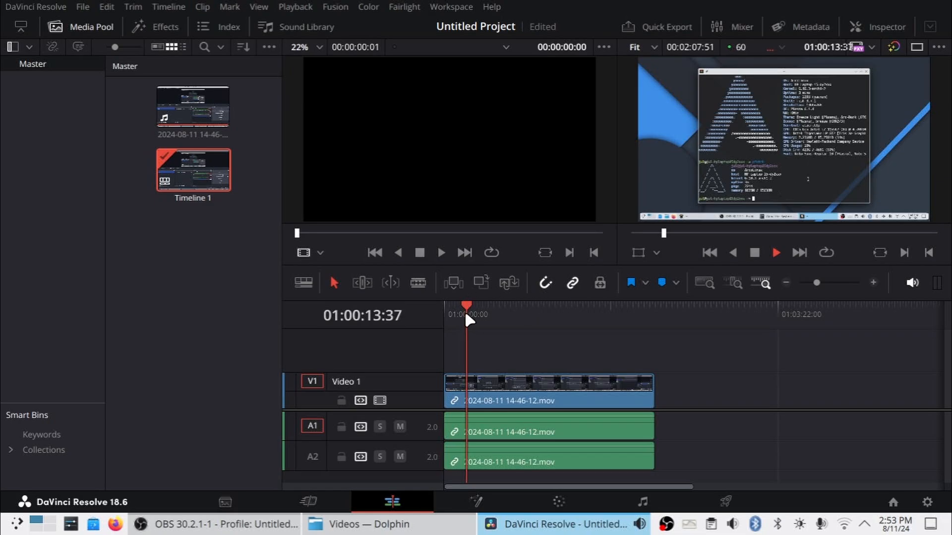
{"action": "left_click_drag", "start_coordinate": [468, 299], "coordinate": [643, 299]}
{"action": "key", "text": "space"}
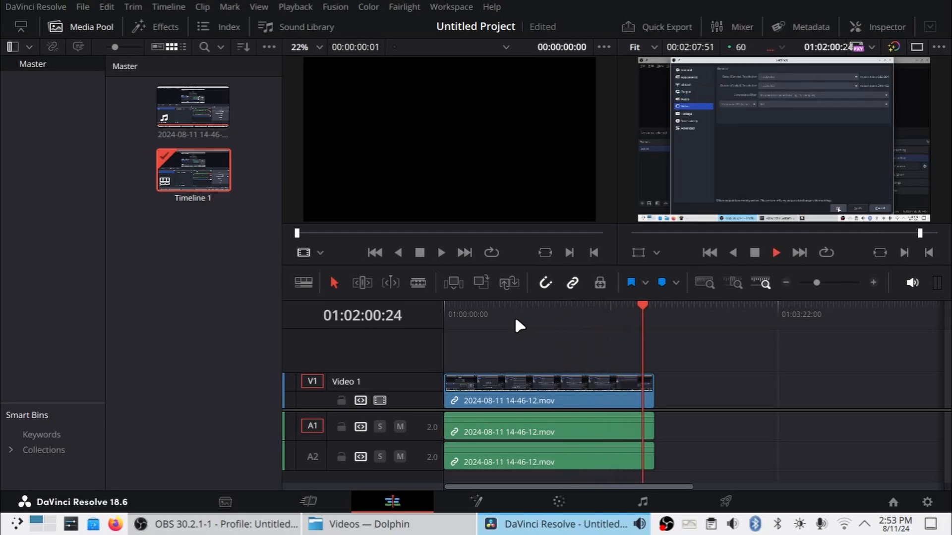
{"action": "left_click", "coordinate": [522, 334]}
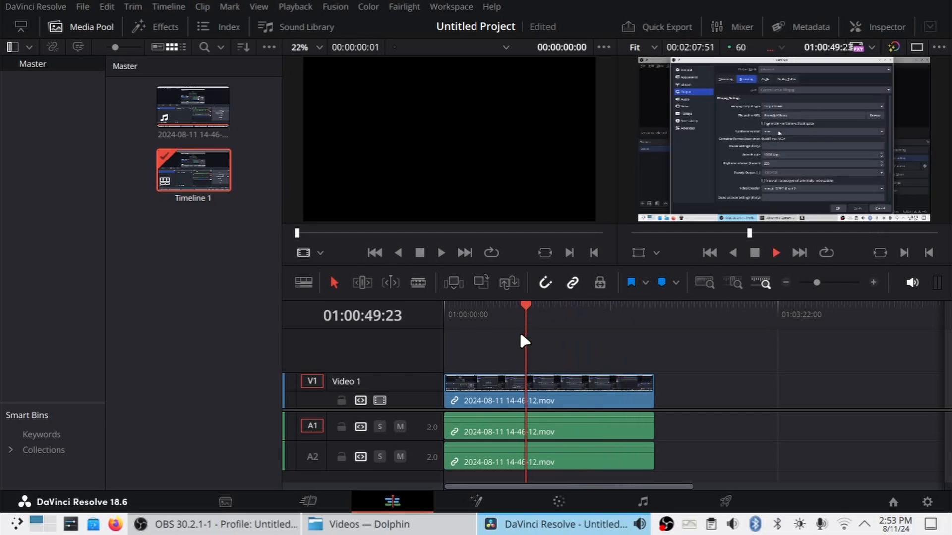
{"action": "key", "text": "space"}
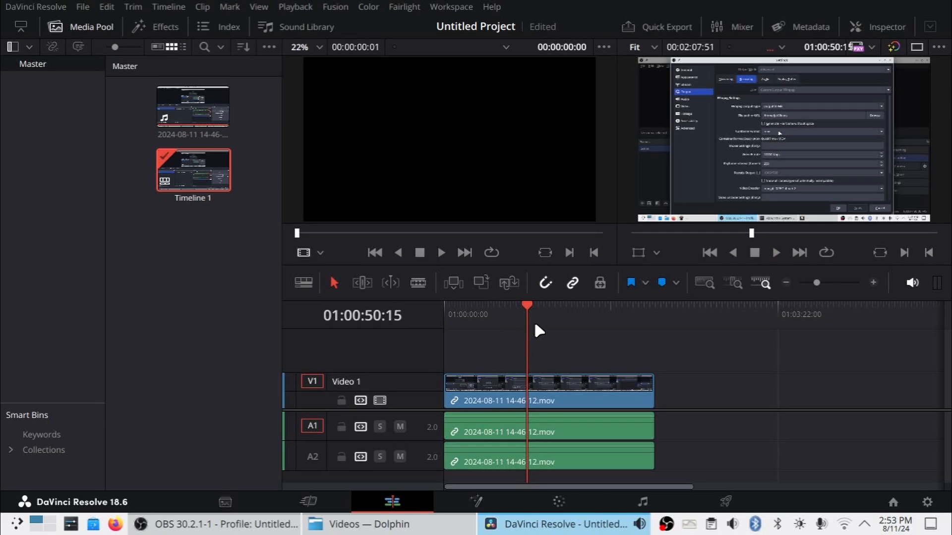
- Save the current project as Prueba
{"action": "key", "text": "ctrl+s"}
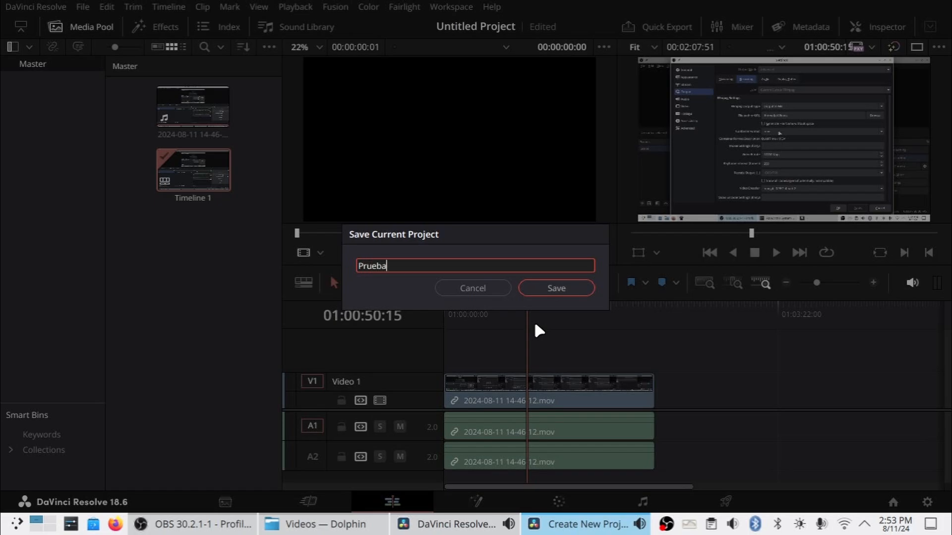
{"action": "left_click", "coordinate": [583, 290]}
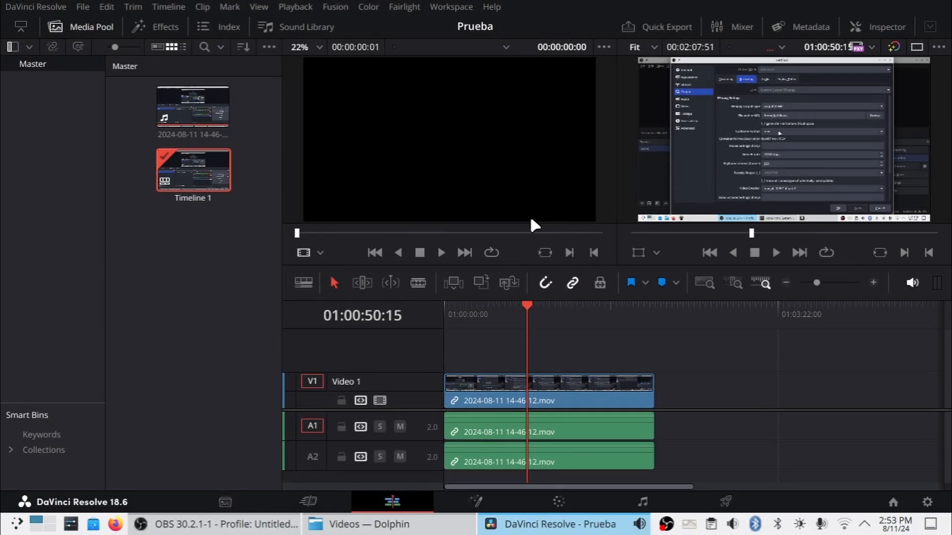
{"action": "key", "text": "alt+Tab"}
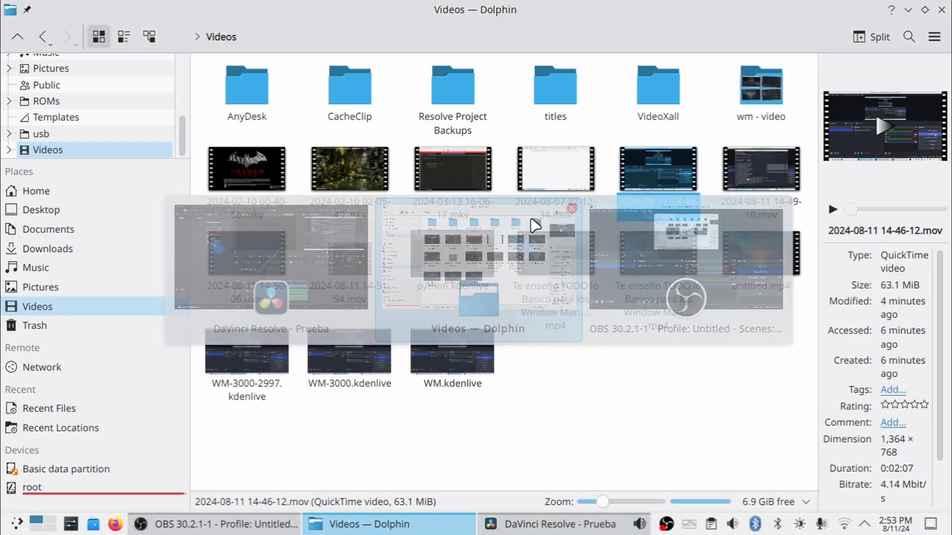
{"action": "left_click", "coordinate": [775, 186]}
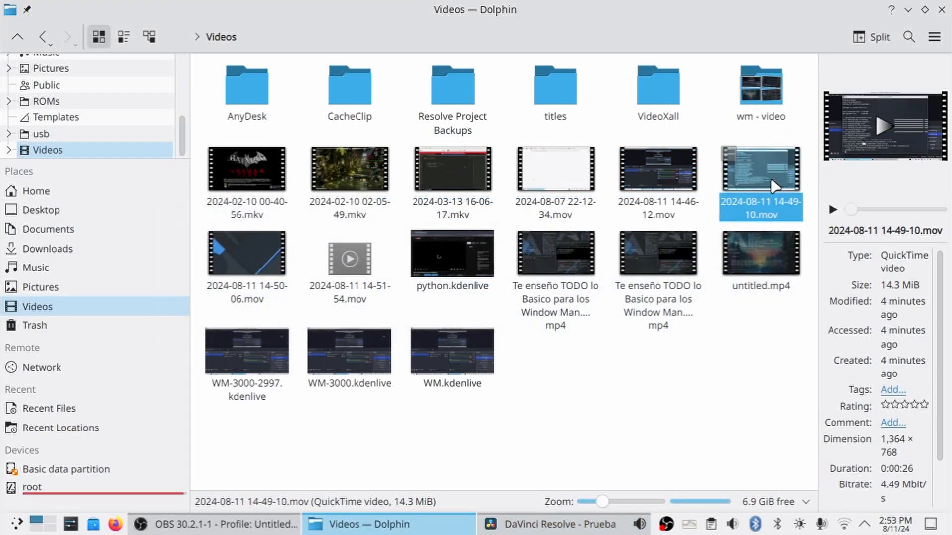
{"action": "left_click_drag", "start_coordinate": [773, 186], "coordinate": [776, 280]}
{"action": "key", "text": "alt+Tab"}
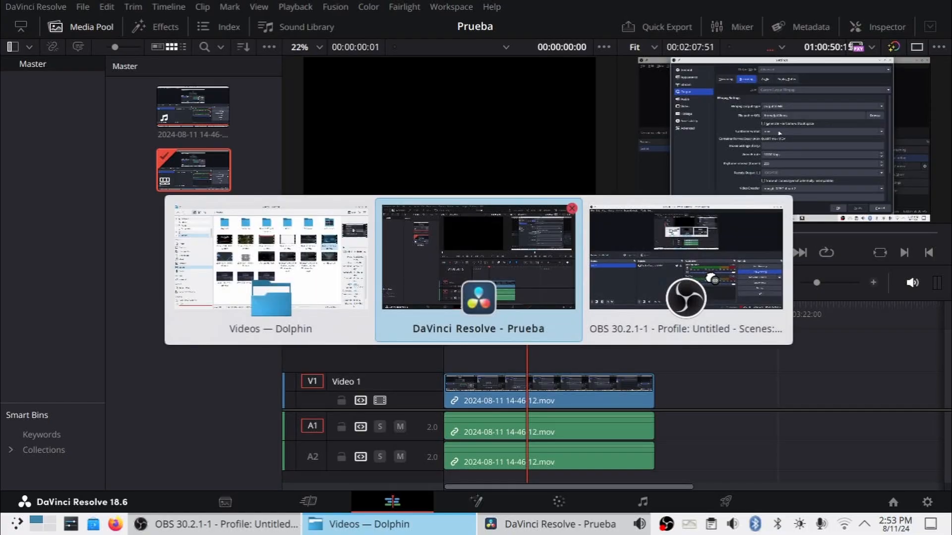
{"action": "left_click_drag", "start_coordinate": [712, 279], "coordinate": [667, 421]}
- Position the playhead just before the cut between the two clips and play across it
{"action": "left_click", "coordinate": [637, 307]}
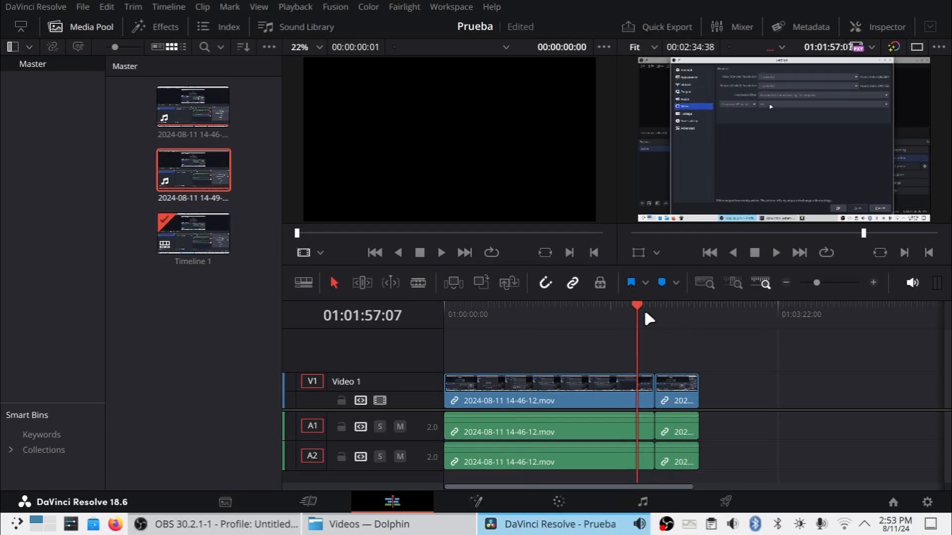
{"action": "left_click", "coordinate": [645, 314]}
{"action": "key", "text": "Left"}
{"action": "key", "text": "Left"}
{"action": "key", "text": "Left"}
{"action": "key", "text": "Left"}
{"action": "key", "text": "Left"}
{"action": "key", "text": "Left"}
{"action": "key", "text": "Left"}
{"action": "key", "text": "Left"}
{"action": "key", "text": "Left"}
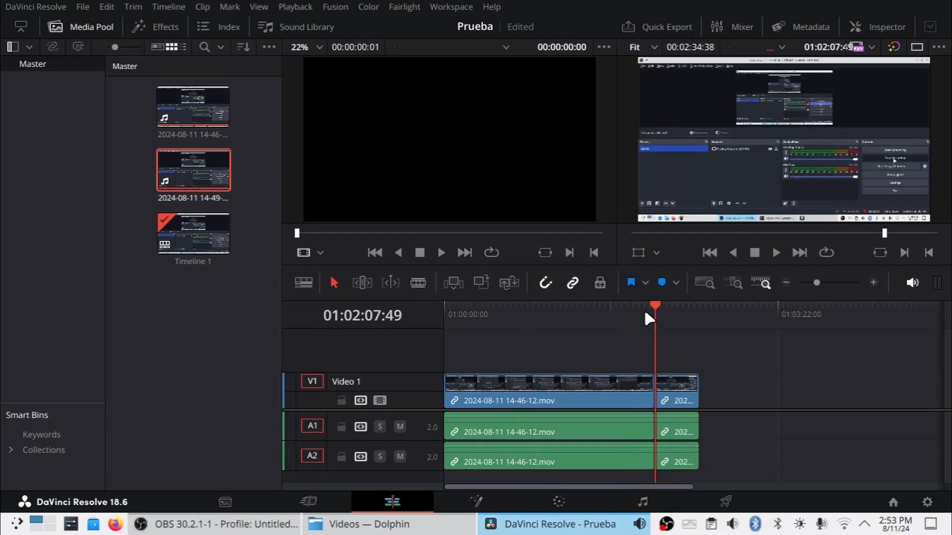
{"action": "key", "text": "Left"}
{"action": "key", "text": "Left"}
{"action": "key", "text": "Left"}
{"action": "key", "text": "Left"}
{"action": "key", "text": "Left"}
{"action": "key", "text": "Left"}
{"action": "key", "text": "Left"}
{"action": "key", "text": "Left"}
{"action": "key", "text": "Left"}
{"action": "key", "text": "Left"}
{"action": "key", "text": "Left"}
{"action": "key", "text": "Left"}
{"action": "key", "text": "Left"}
{"action": "key", "text": "Left"}
{"action": "key", "text": "Left"}
{"action": "key", "text": "Left"}
{"action": "key", "text": "Left"}
{"action": "key", "text": "Left"}
{"action": "key", "text": "Left"}
{"action": "key", "text": "Left"}
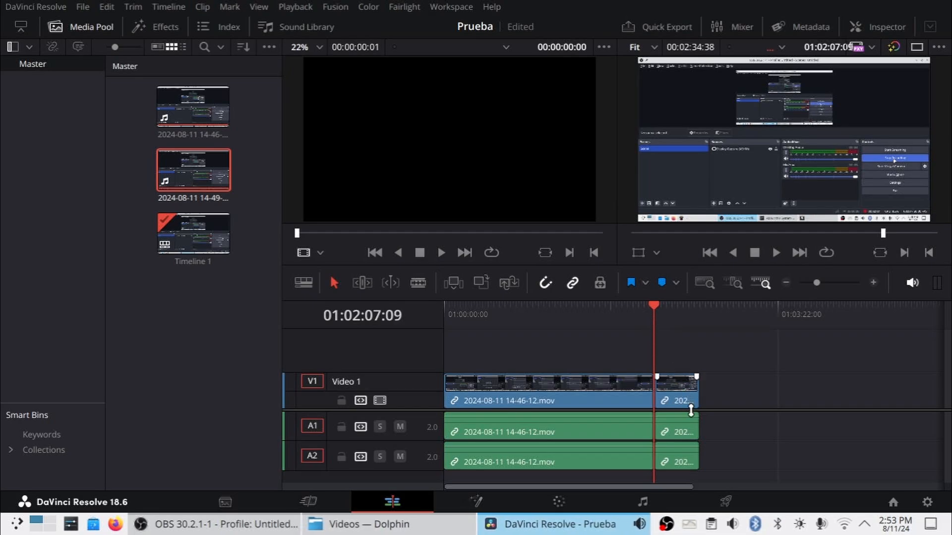
{"action": "key", "text": "ctrl+equal"}
{"action": "key", "text": "space"}
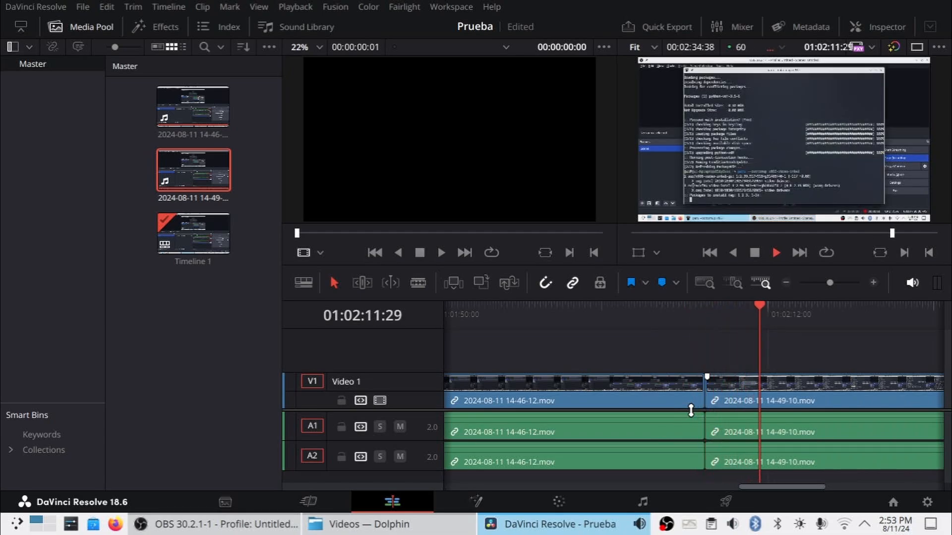
{"action": "left_click", "coordinate": [618, 310]}
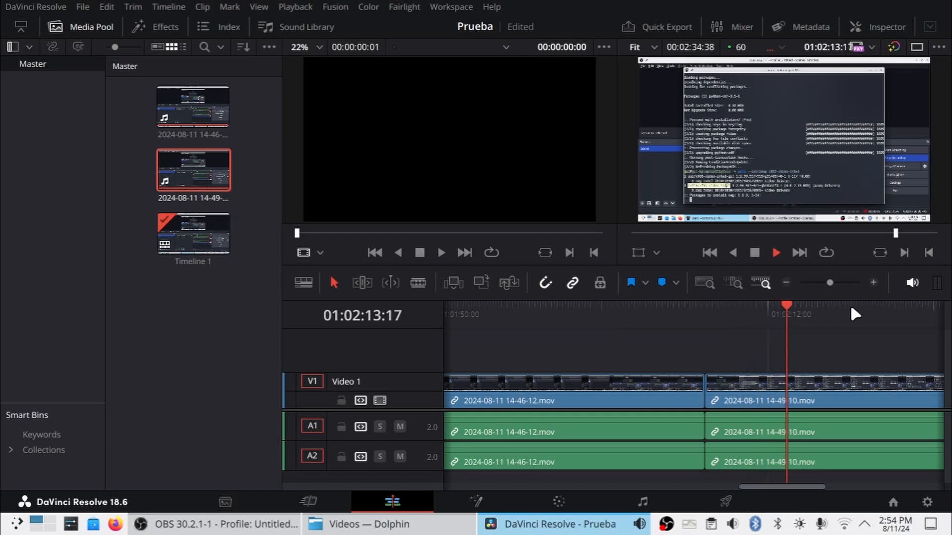
{"action": "left_click", "coordinate": [929, 308]}
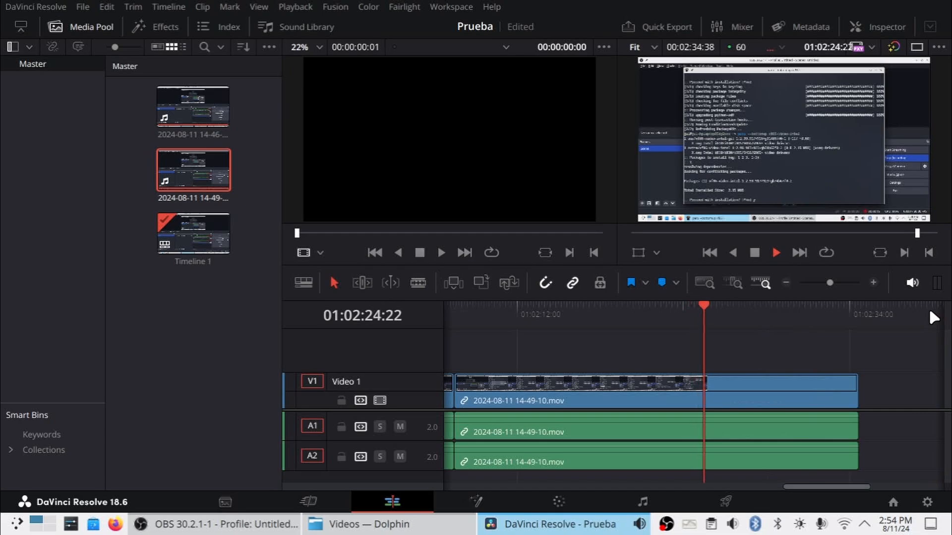
{"action": "left_click", "coordinate": [827, 318]}
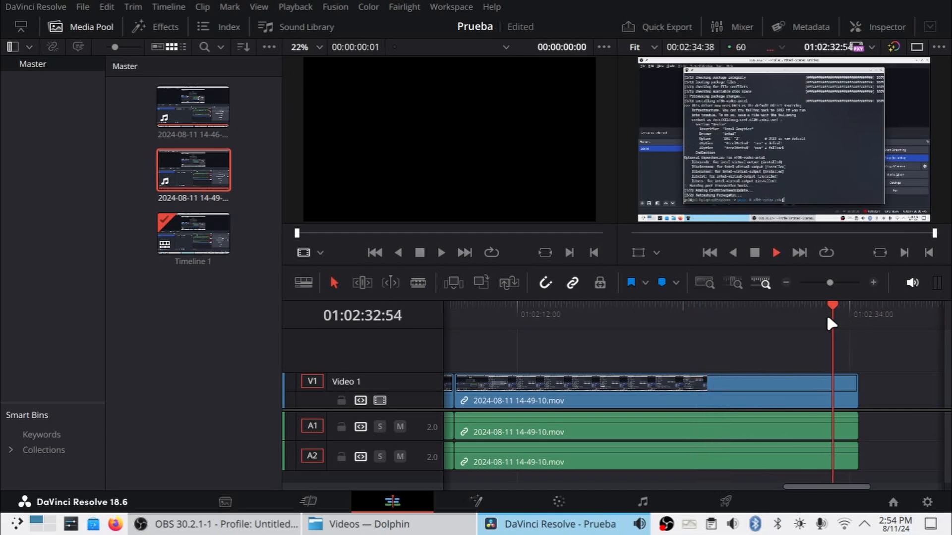